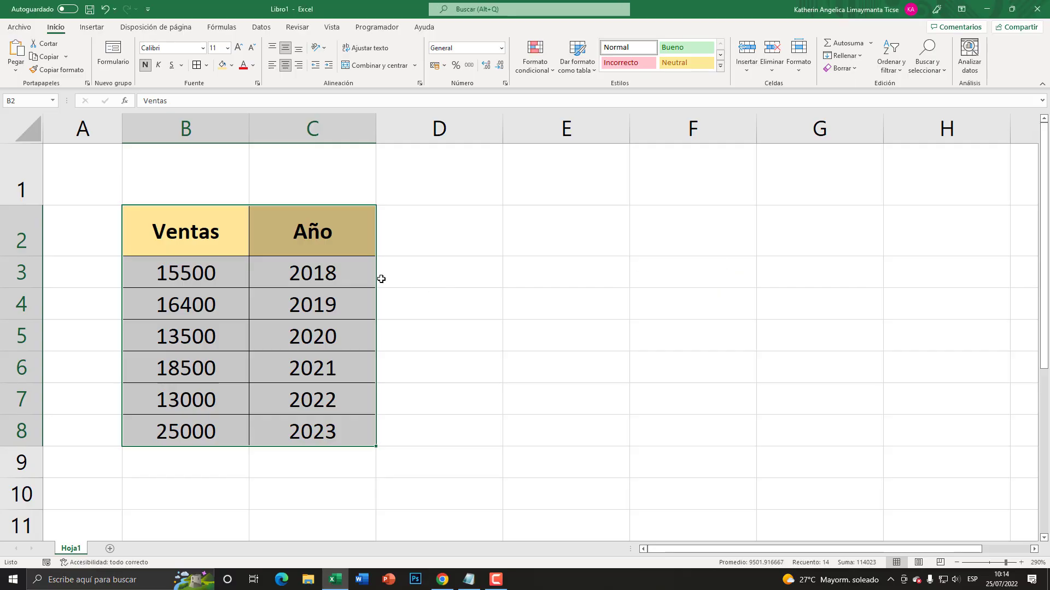
Select the Ventas and Año table and its column cells to inspect the data.
{"action": "left_click", "coordinate": [213, 227]}
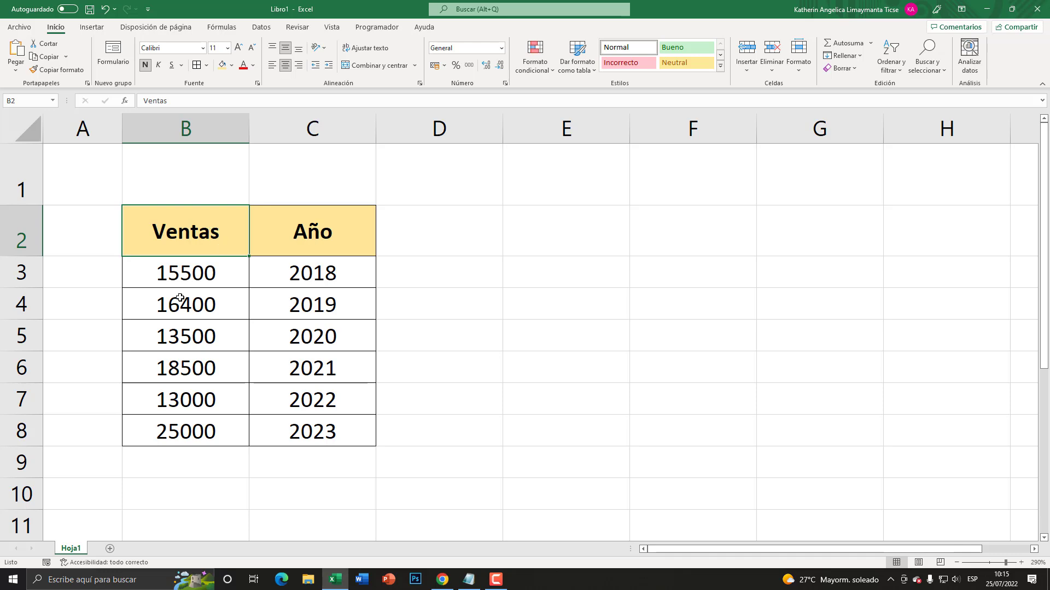
{"action": "mouse_move", "coordinate": [189, 235]}
{"action": "left_mouse_down"}
{"action": "mouse_move", "coordinate": [320, 354]}
{"action": "mouse_move", "coordinate": [317, 437]}
{"action": "left_mouse_up"}
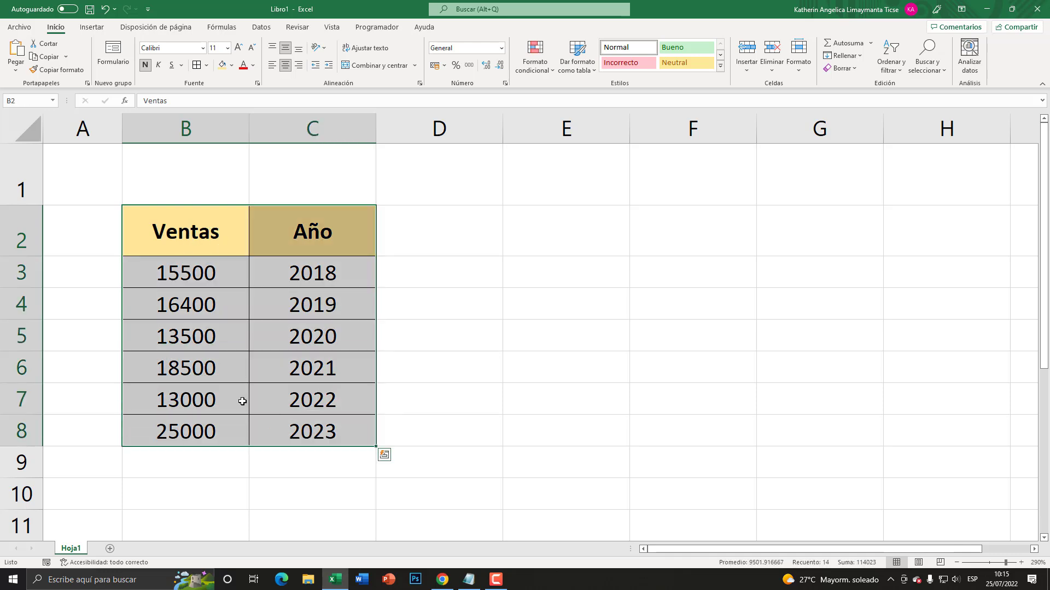
{"action": "left_click", "coordinate": [212, 342]}
{"action": "left_click", "coordinate": [202, 129]}
{"action": "left_click", "coordinate": [317, 130]}
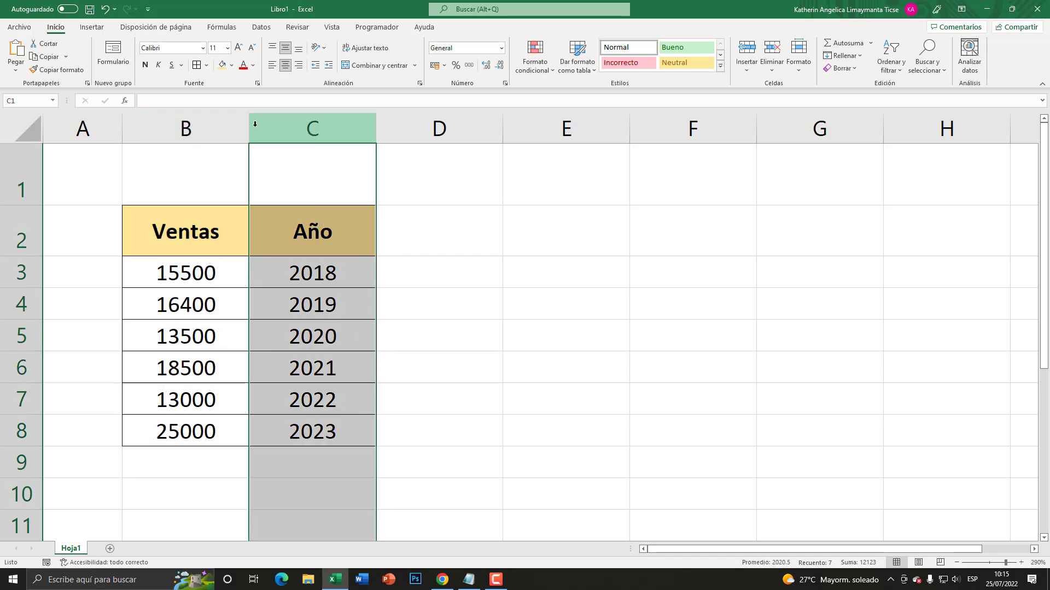
{"action": "left_click", "coordinate": [188, 129]}
{"action": "left_click", "coordinate": [199, 220]}
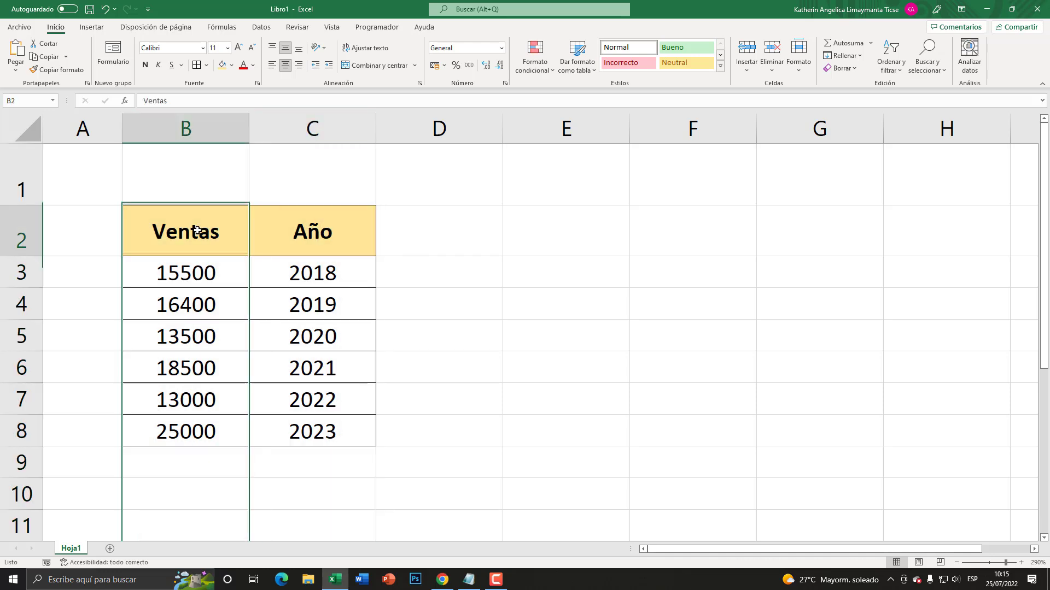
Label cell B1 as x and cell C1 as y above the table headers.
{"action": "left_click", "coordinate": [199, 184]}
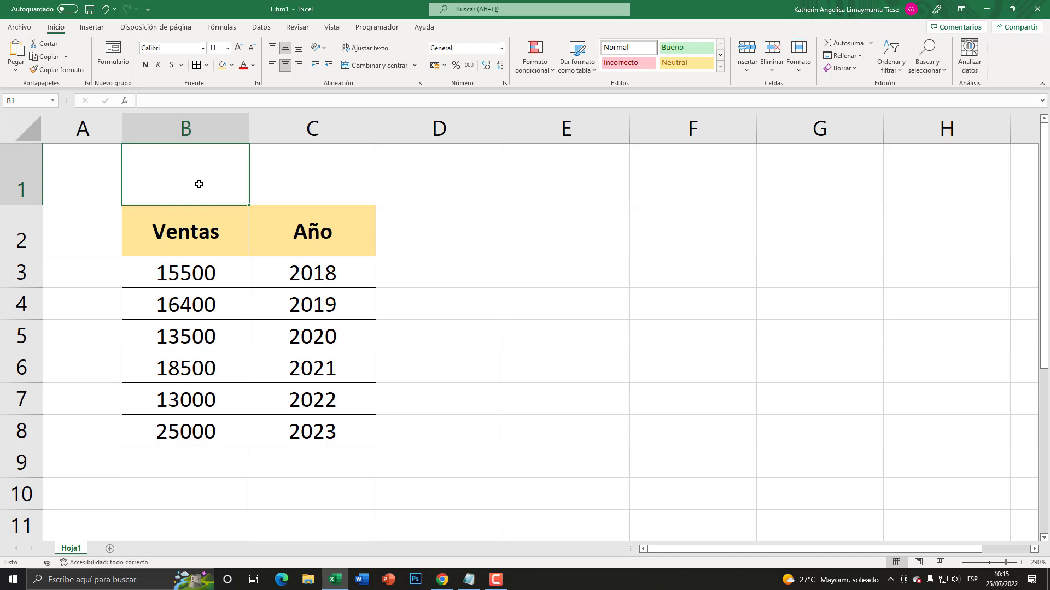
{"action": "type", "text": "x"}
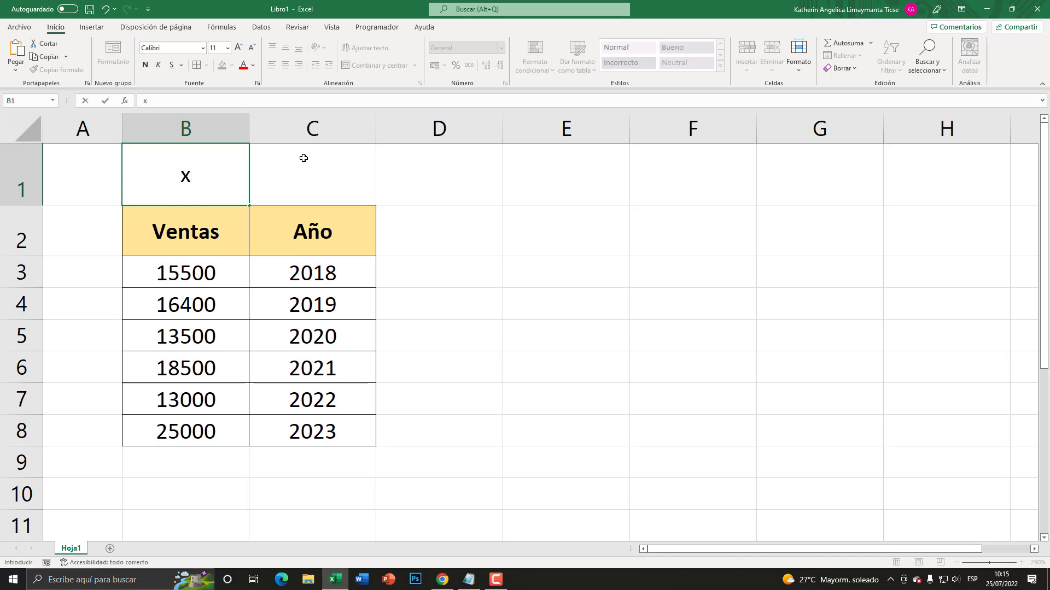
{"action": "left_click", "coordinate": [310, 170]}
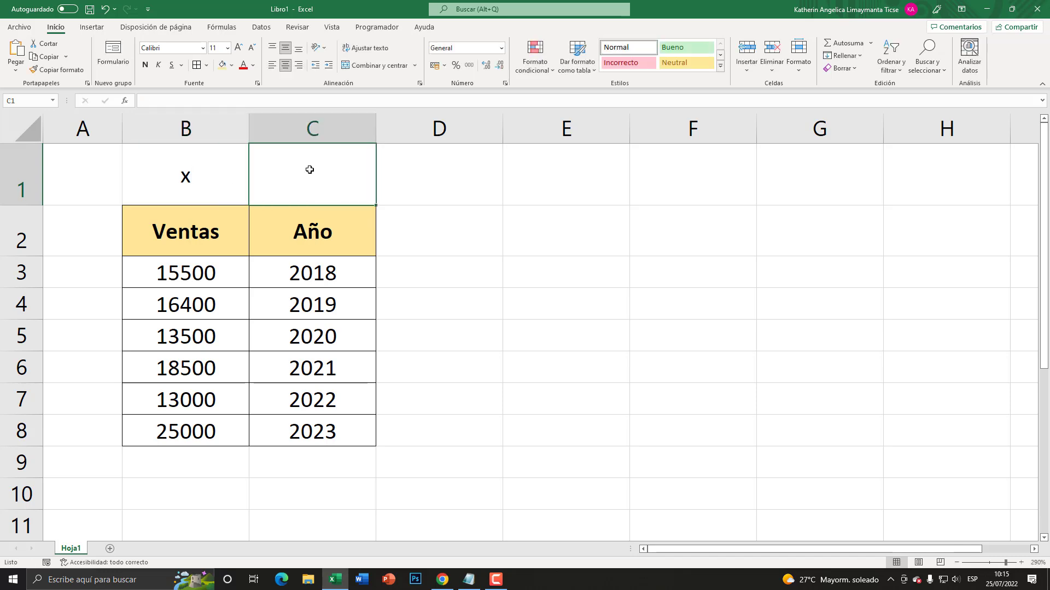
{"action": "left_click", "coordinate": [323, 118]}
{"action": "left_click", "coordinate": [317, 157]}
{"action": "type", "text": "y"}
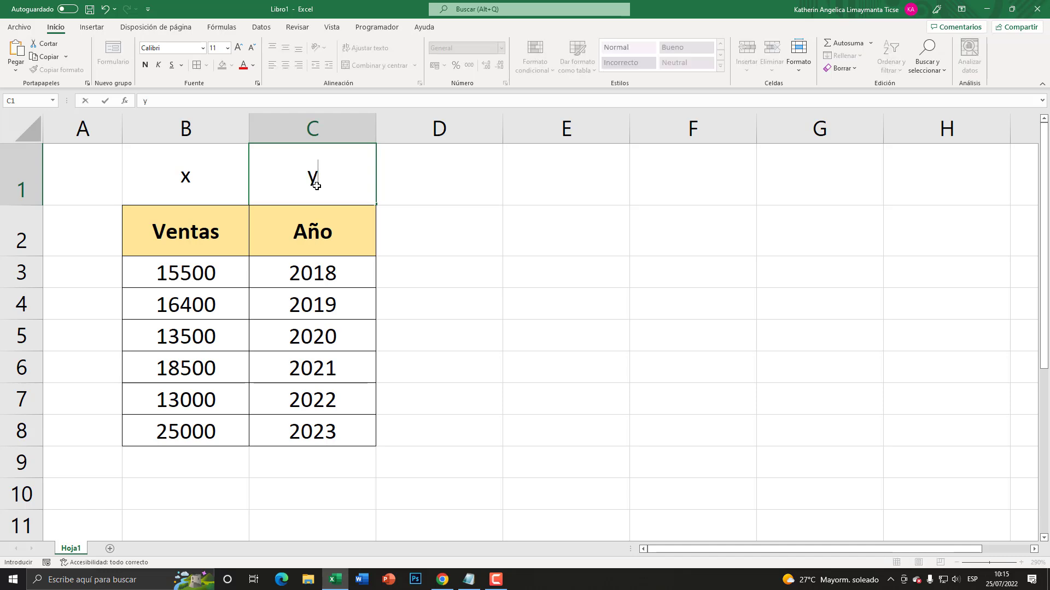
{"action": "left_click", "coordinate": [317, 304]}
{"action": "left_click", "coordinate": [333, 340]}
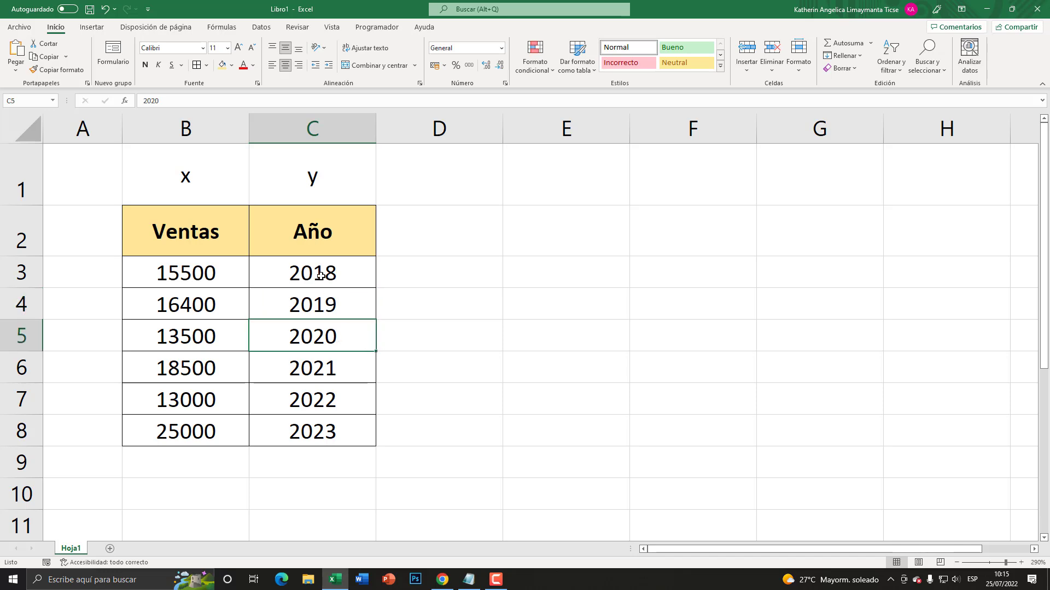
Relabel B1 as y and C1 as x, then select the data range B2:C8.
{"action": "left_click", "coordinate": [193, 160]}
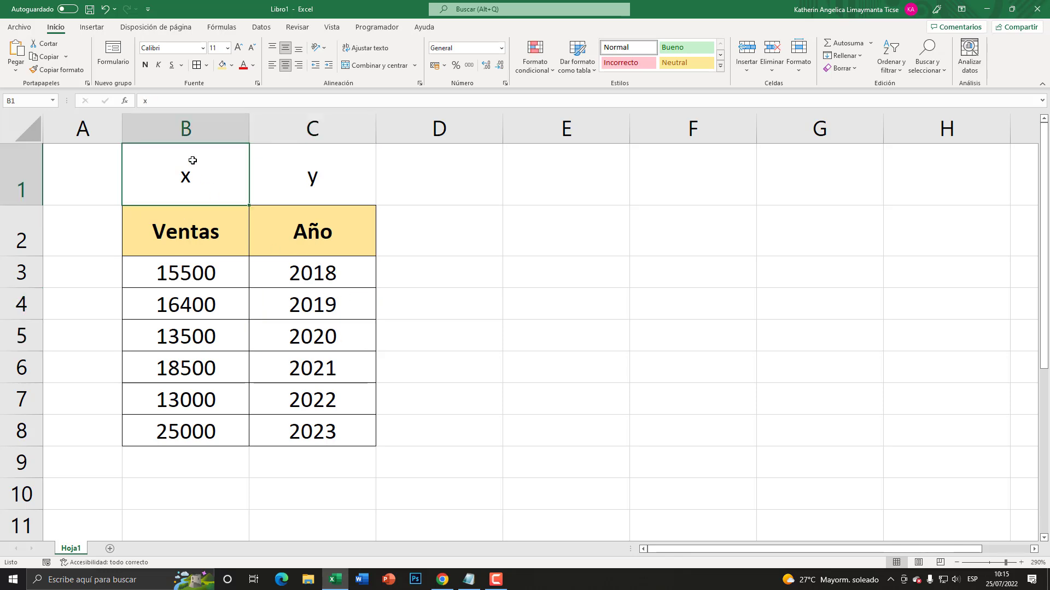
{"action": "type", "text": "y"}
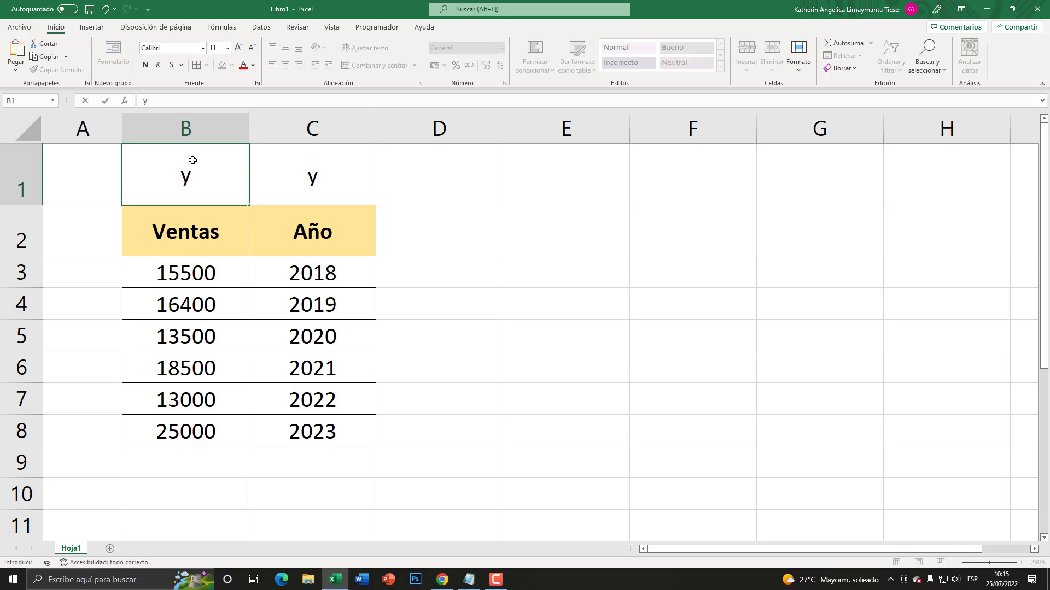
{"action": "left_click", "coordinate": [305, 176]}
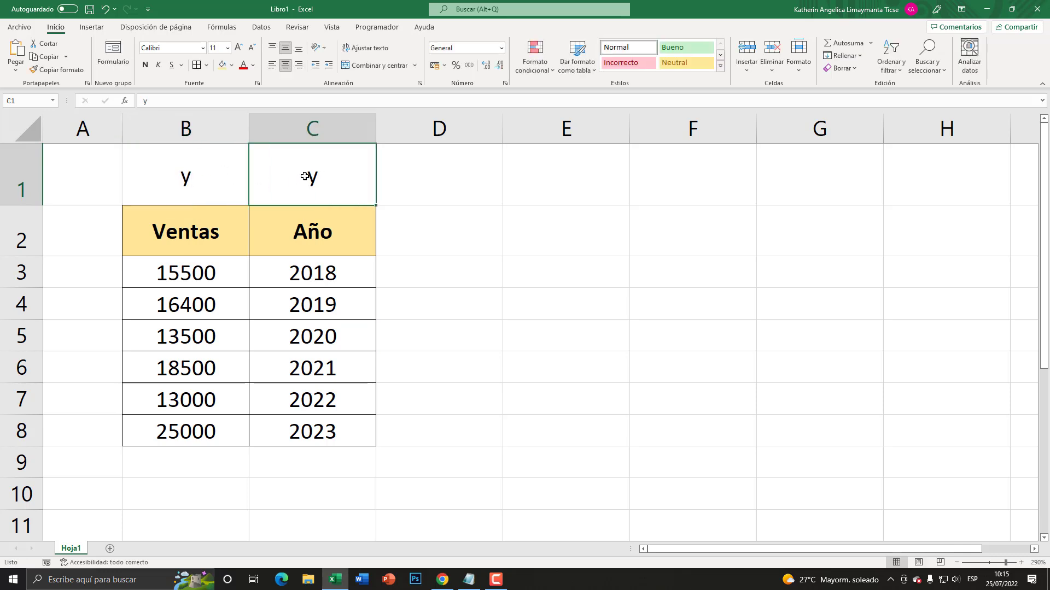
{"action": "type", "text": "x"}
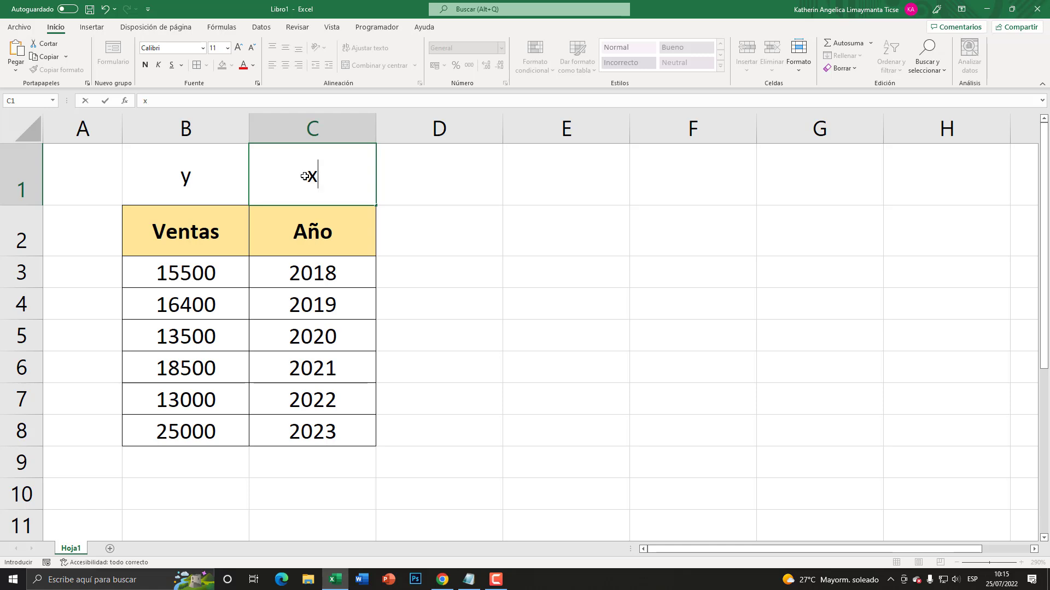
{"action": "left_click", "coordinate": [307, 264]}
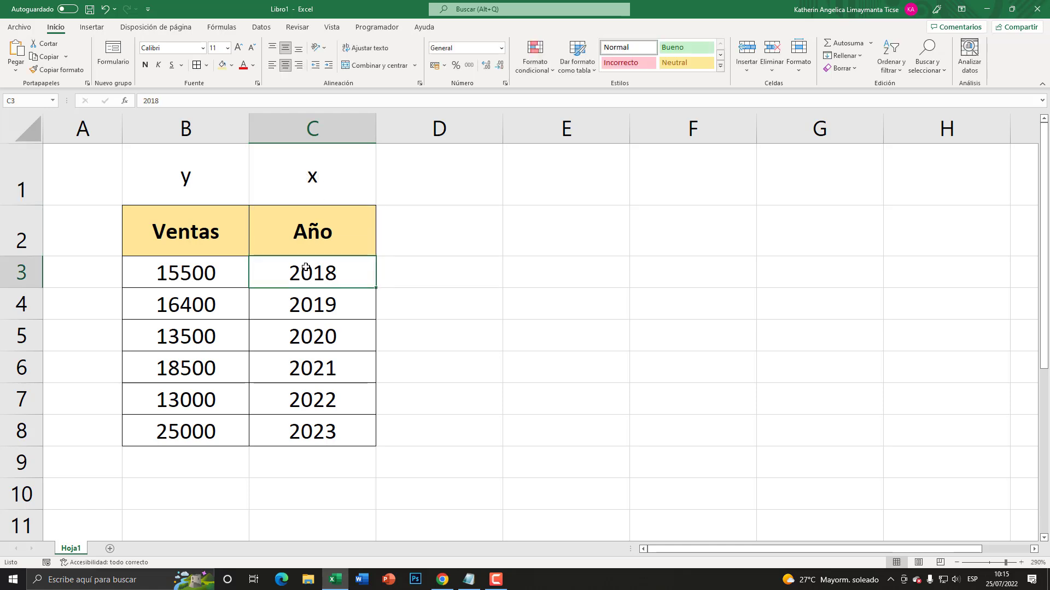
{"action": "left_click_drag", "start_coordinate": [224, 234], "coordinate": [345, 428]}
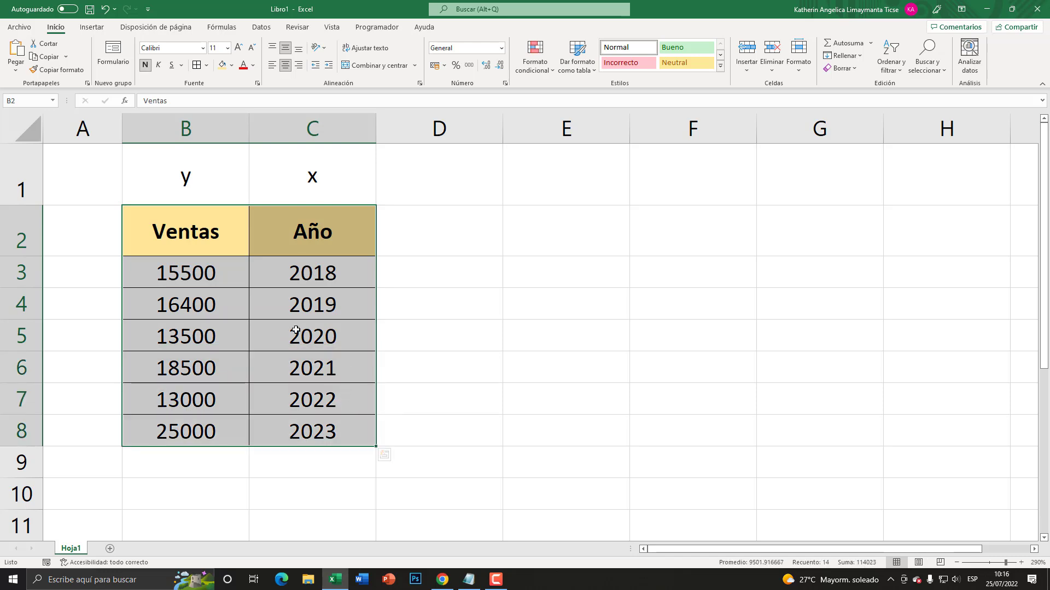
Insert a 'Dispersión con líneas rectas y marcadores' chart from the selected Ventas and Año data.
{"action": "left_click", "coordinate": [91, 26]}
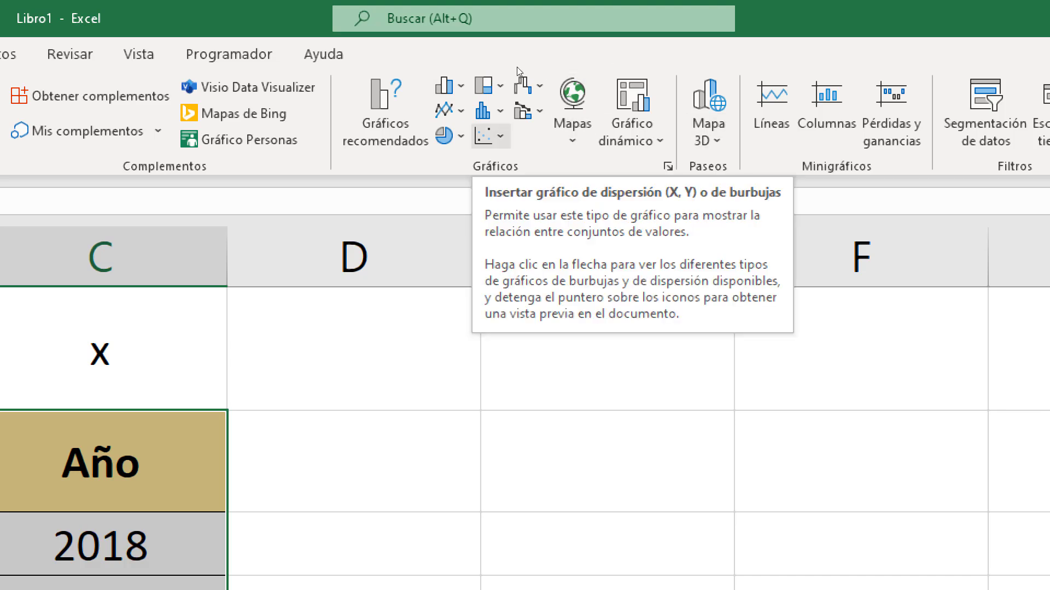
{"action": "left_click", "coordinate": [489, 136]}
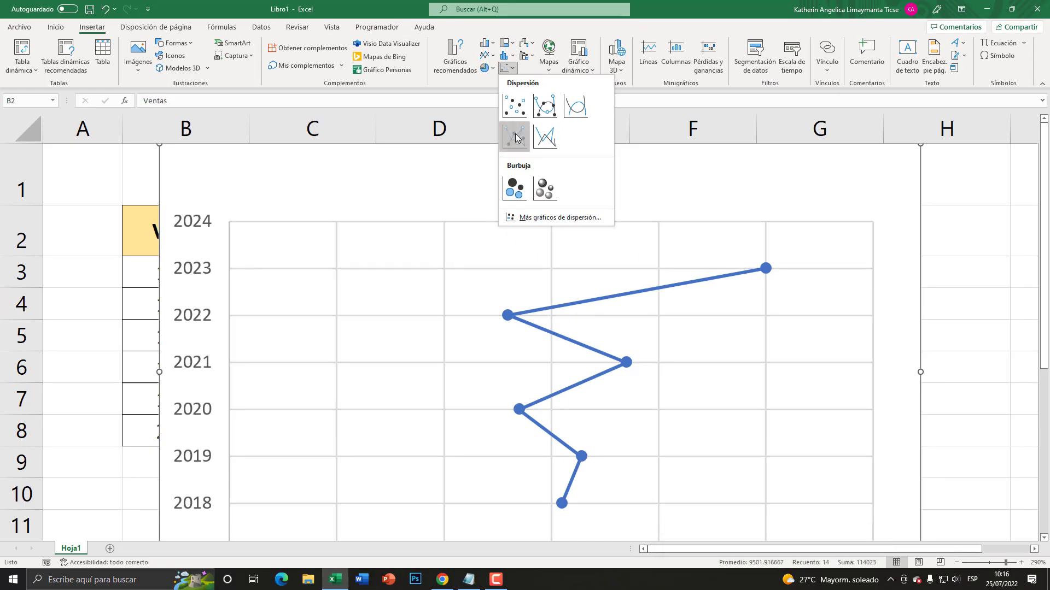
{"action": "left_click", "coordinate": [515, 137]}
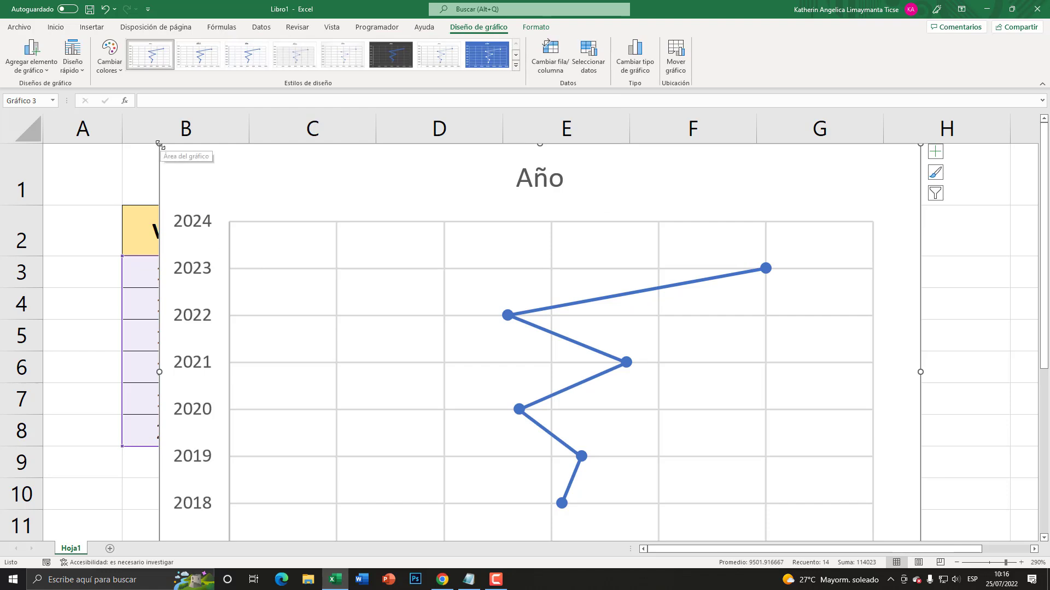
{"action": "mouse_move", "coordinate": [159, 144]}
{"action": "left_mouse_down"}
{"action": "mouse_move", "coordinate": [265, 215]}
{"action": "mouse_move", "coordinate": [454, 300]}
{"action": "mouse_move", "coordinate": [419, 157]}
{"action": "left_mouse_up"}
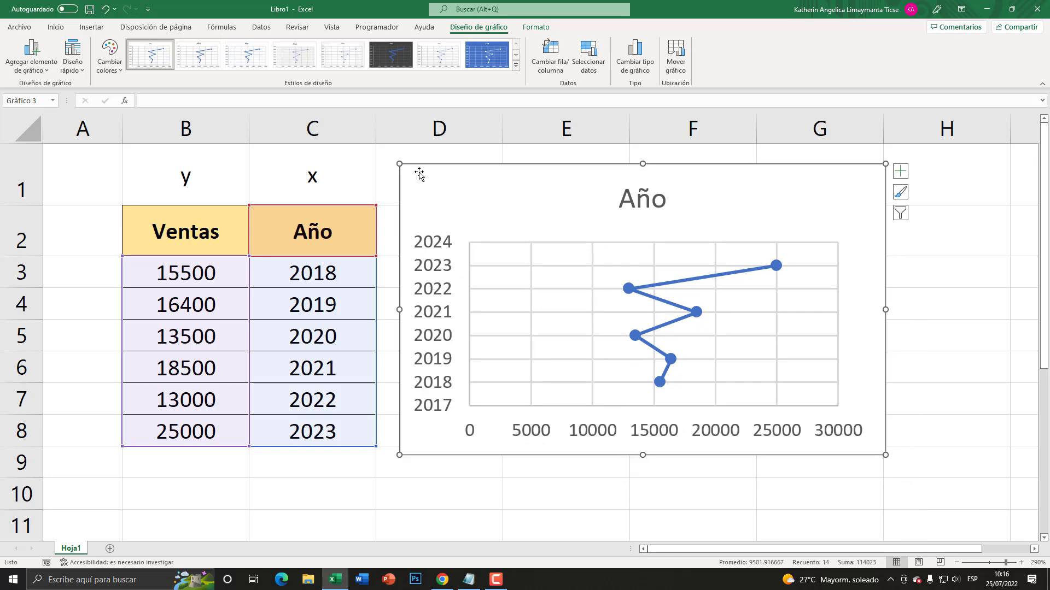
{"action": "left_click", "coordinate": [435, 248]}
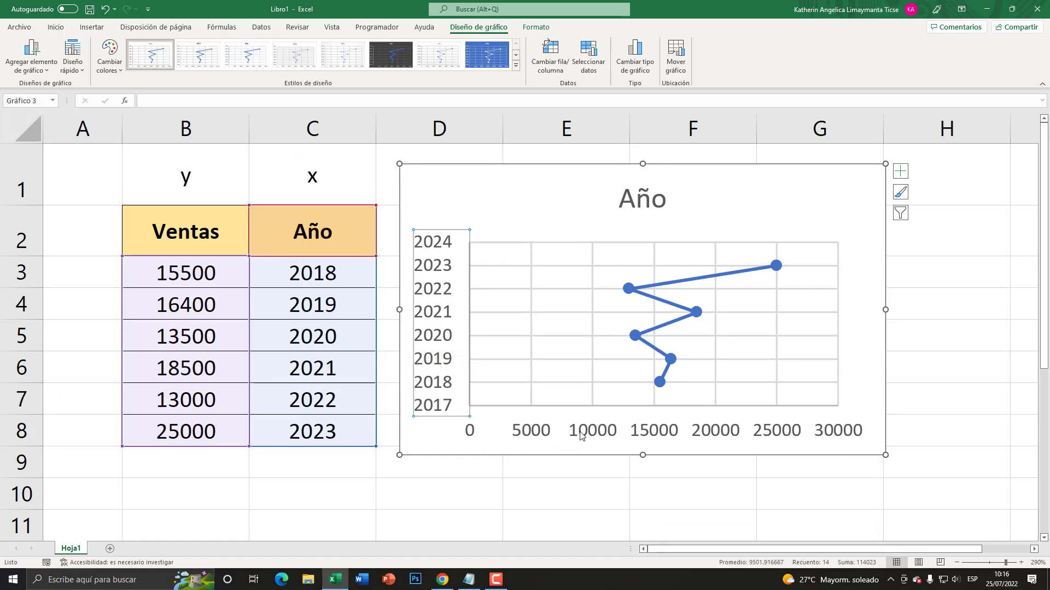
{"action": "left_click", "coordinate": [595, 437]}
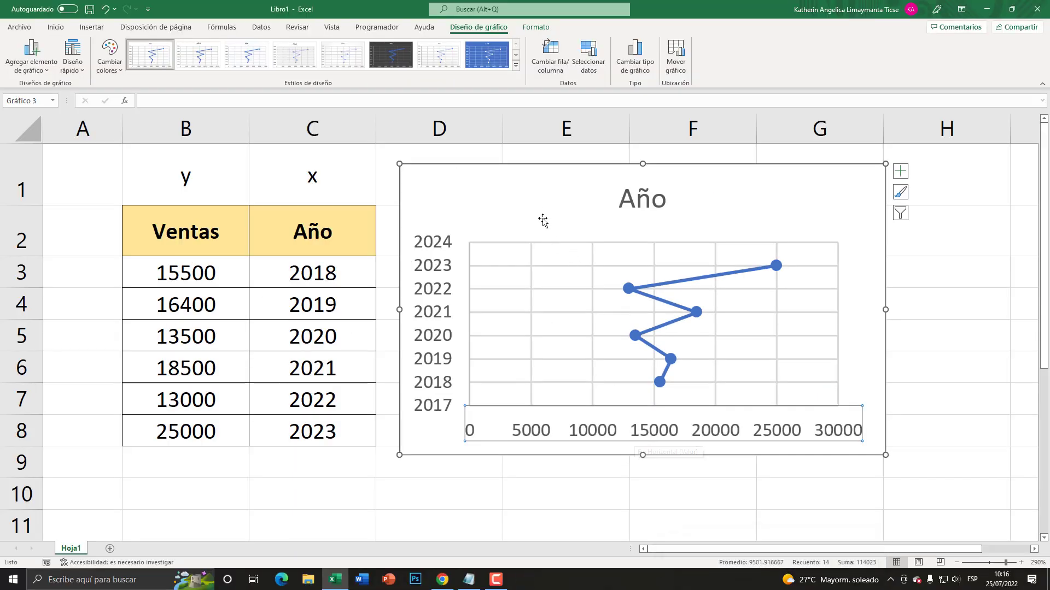
{"action": "left_click", "coordinate": [530, 199]}
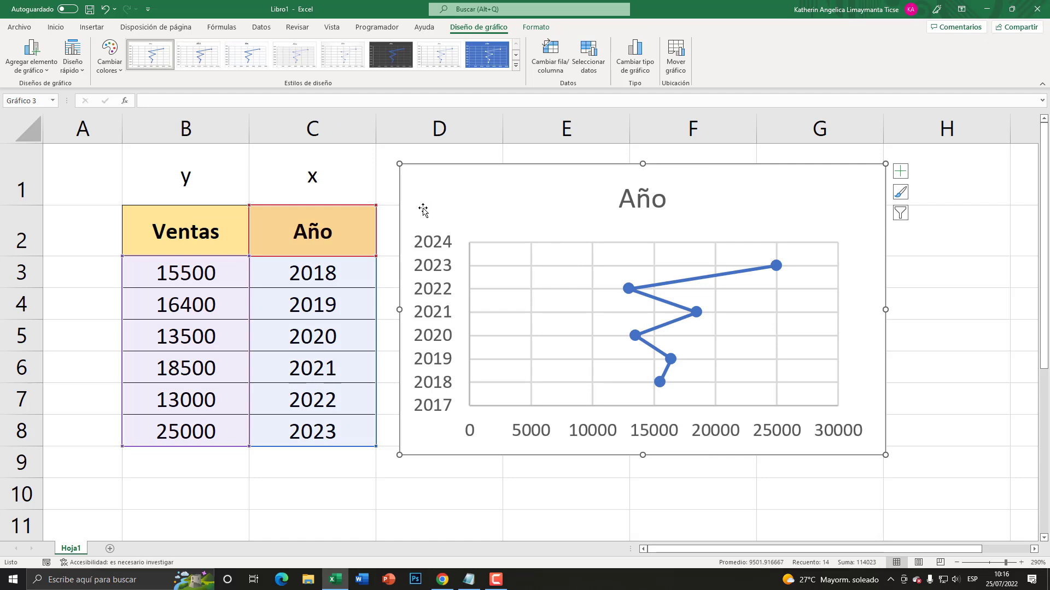
{"action": "left_click", "coordinate": [362, 179]}
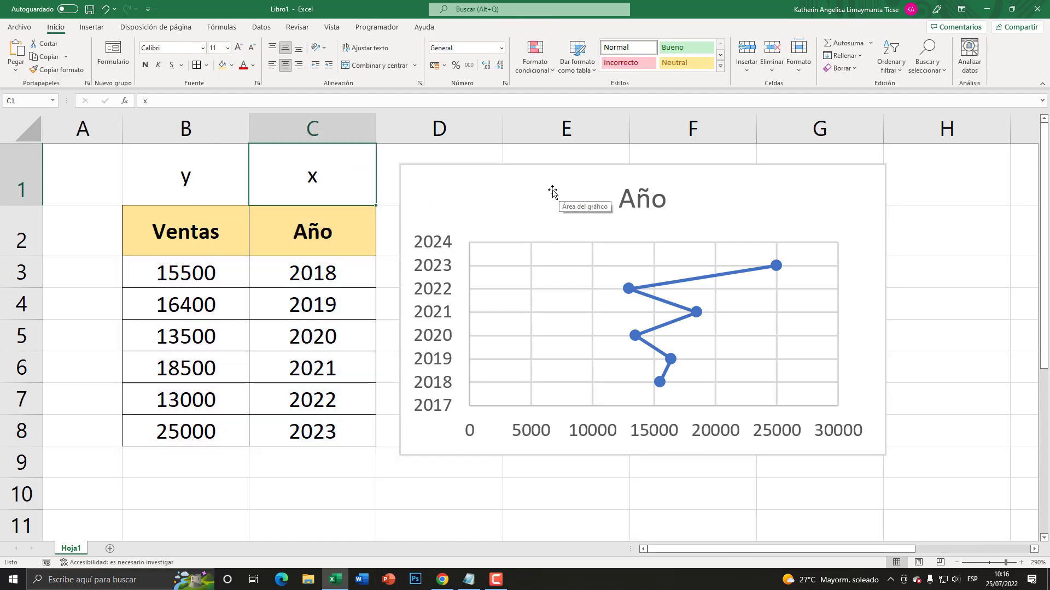
{"action": "left_click", "coordinate": [528, 185]}
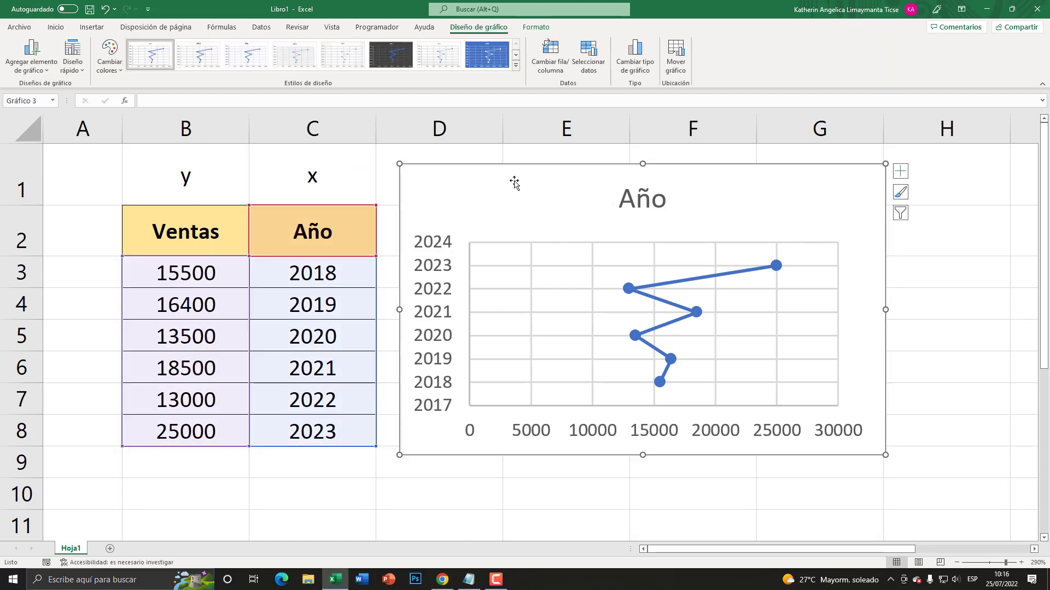
From the chart's Seleccionar datos window, edit the Año series to view its X and Y ranges.
{"action": "right_click", "coordinate": [513, 183]}
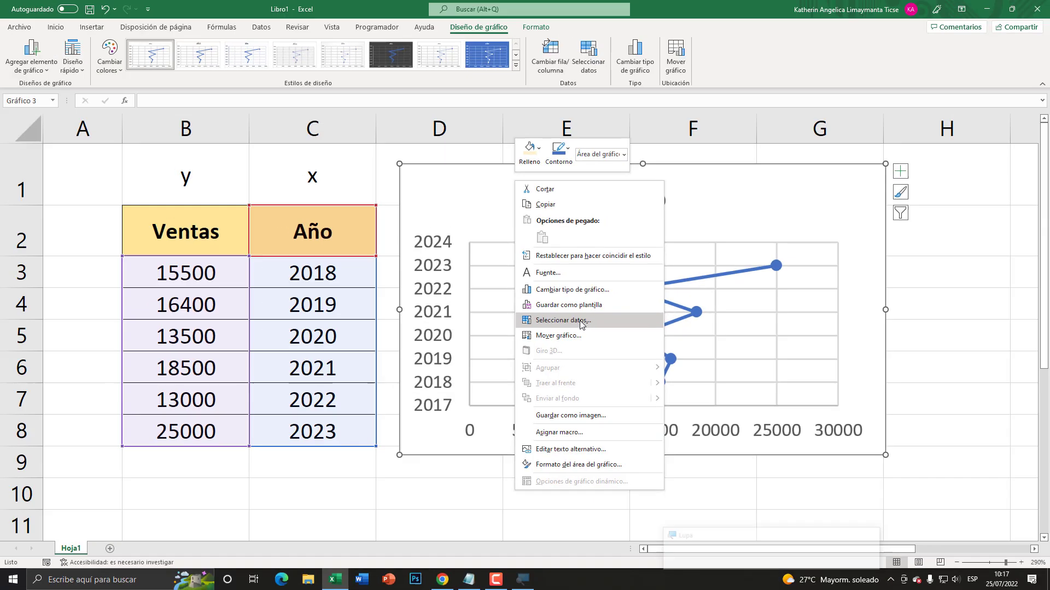
{"action": "left_click", "coordinate": [582, 322]}
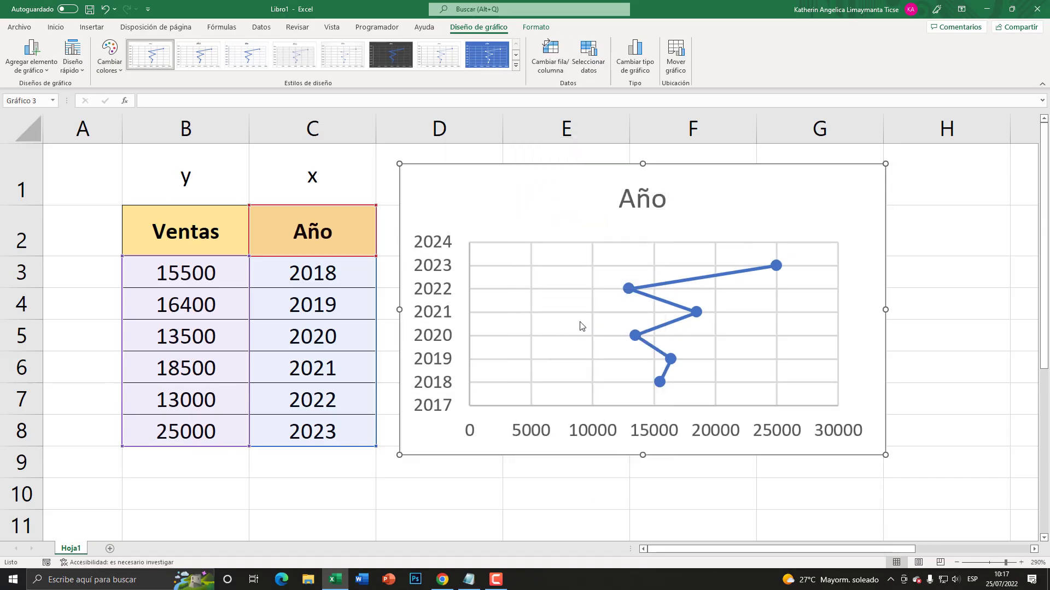
{"action": "left_click_drag", "start_coordinate": [567, 131], "coordinate": [529, 171]}
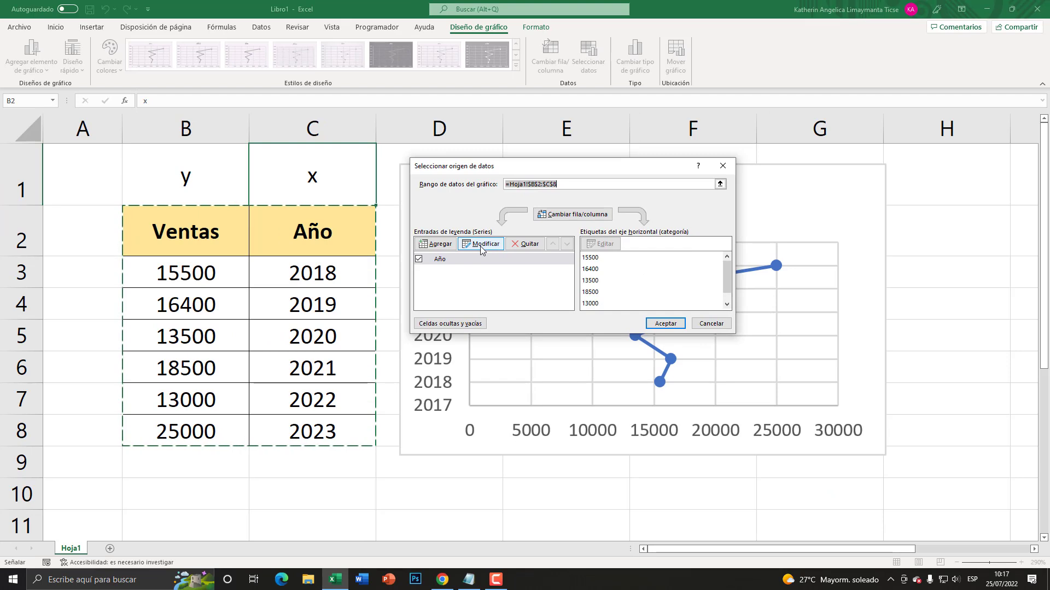
{"action": "left_click", "coordinate": [481, 244]}
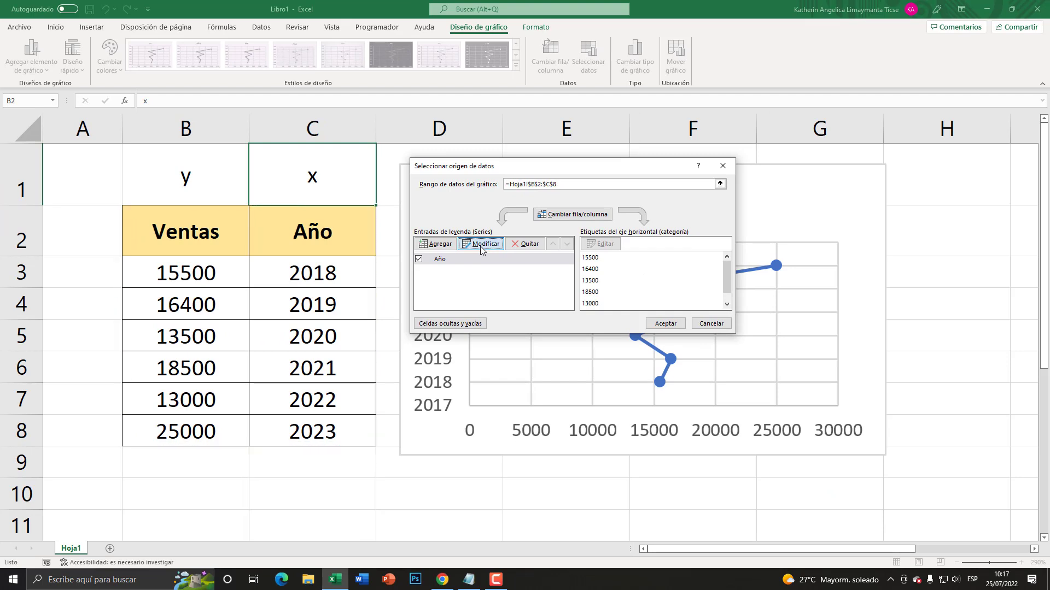
{"action": "mouse_move", "coordinate": [602, 164]}
{"action": "left_mouse_down"}
{"action": "mouse_move", "coordinate": [532, 173]}
{"action": "mouse_move", "coordinate": [514, 194]}
{"action": "left_mouse_up"}
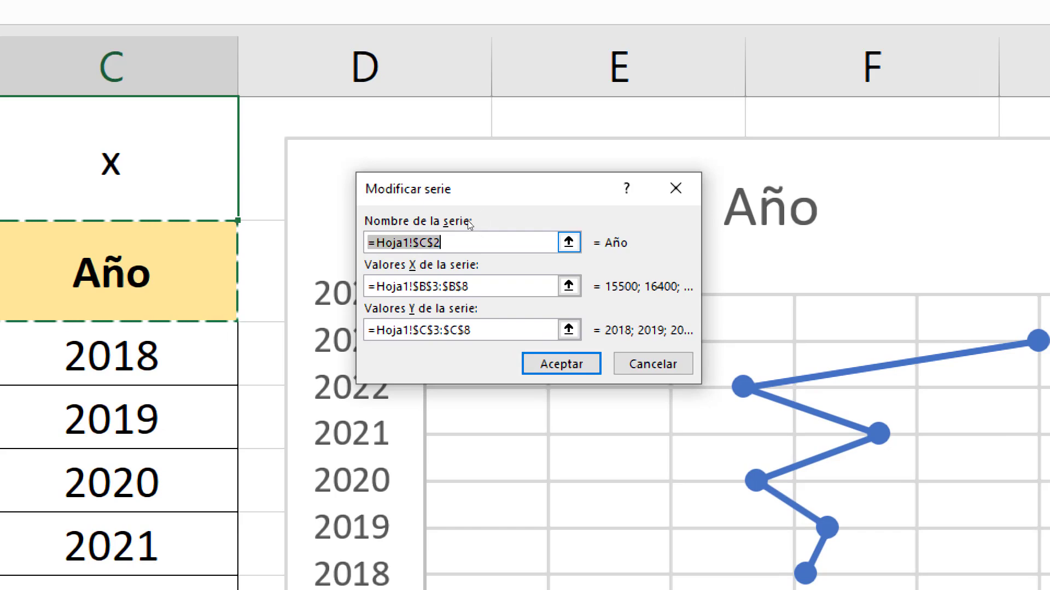
Set the series X values to Hoja1!$C$3:$C$8 and Y values to Hoja1!$B$3:$B$8, then confirm.
{"action": "key", "text": "Tab"}
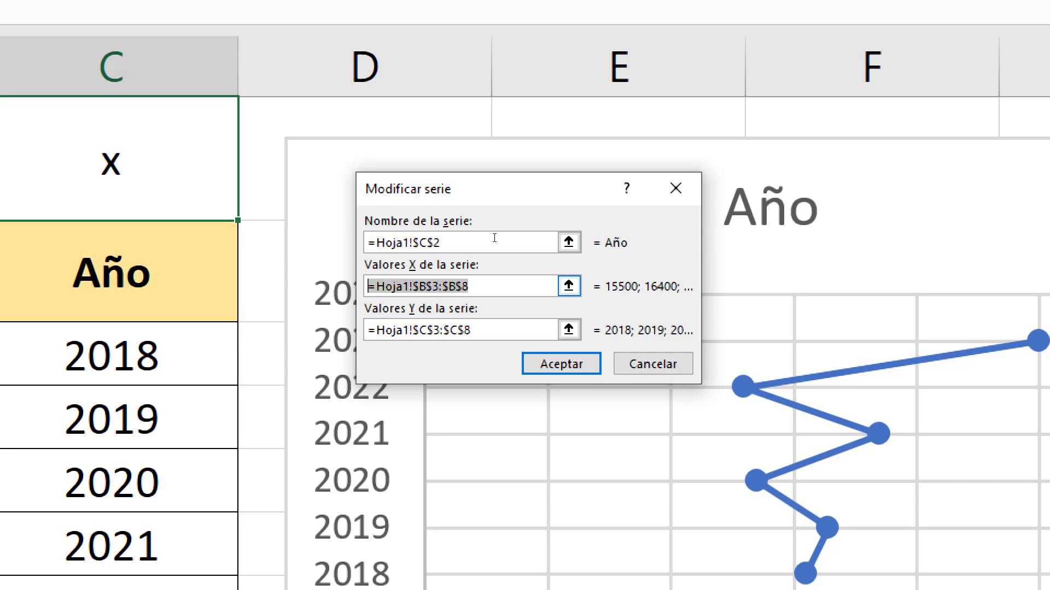
{"action": "key", "text": "BackSpace"}
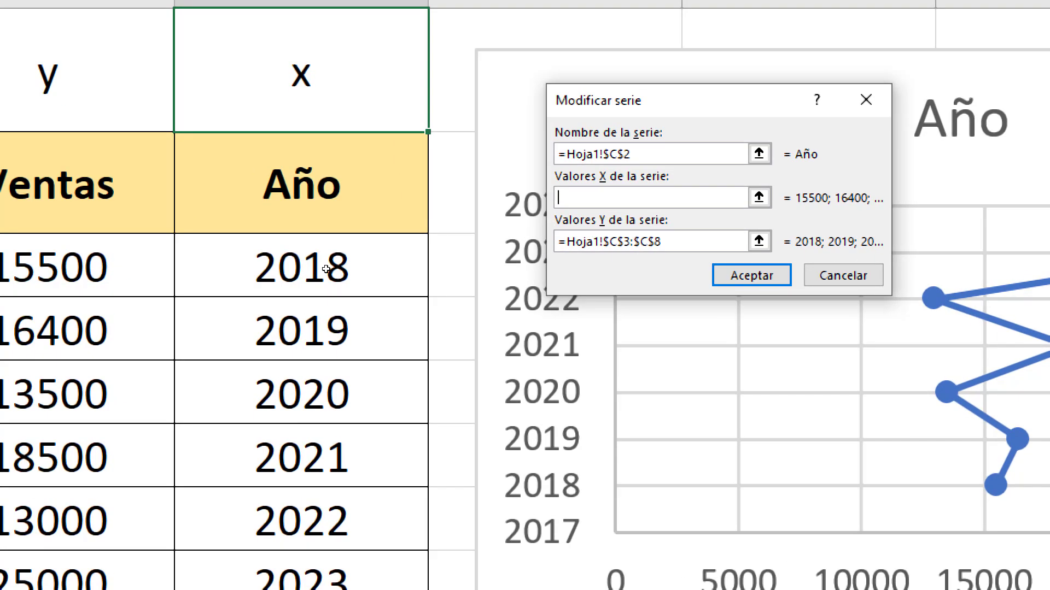
{"action": "left_click_drag", "start_coordinate": [324, 279], "coordinate": [325, 480]}
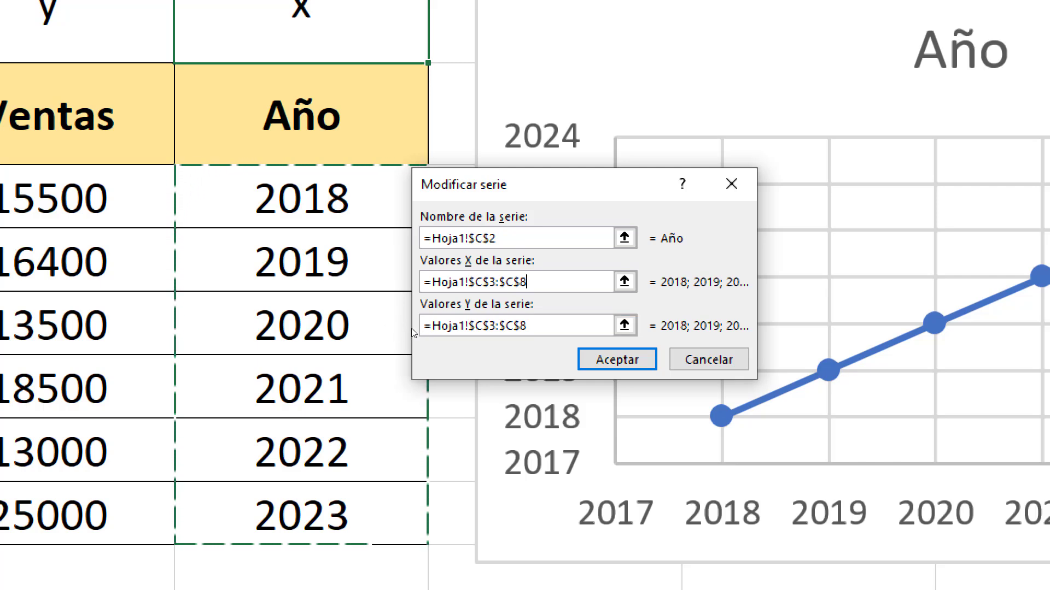
{"action": "left_click", "coordinate": [431, 336]}
{"action": "key", "text": "Delete"}
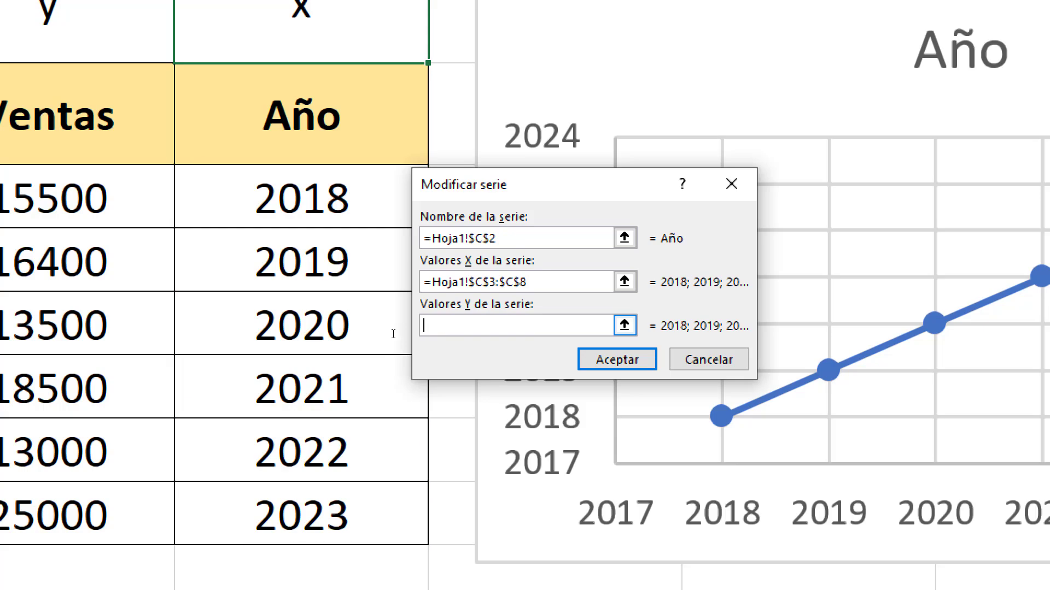
{"action": "left_click_drag", "start_coordinate": [164, 197], "coordinate": [166, 514]}
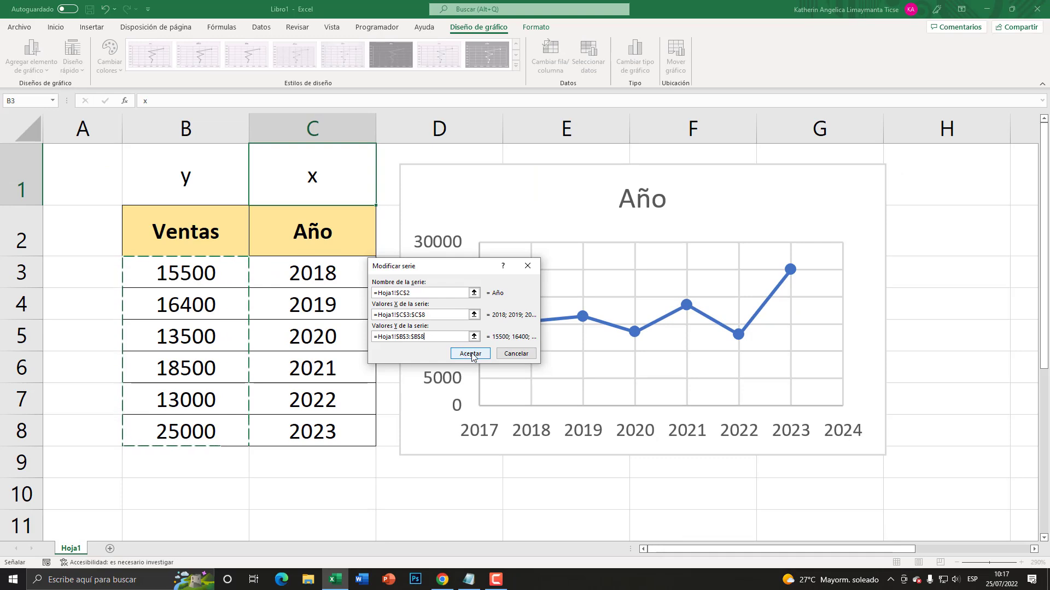
{"action": "left_click", "coordinate": [470, 353]}
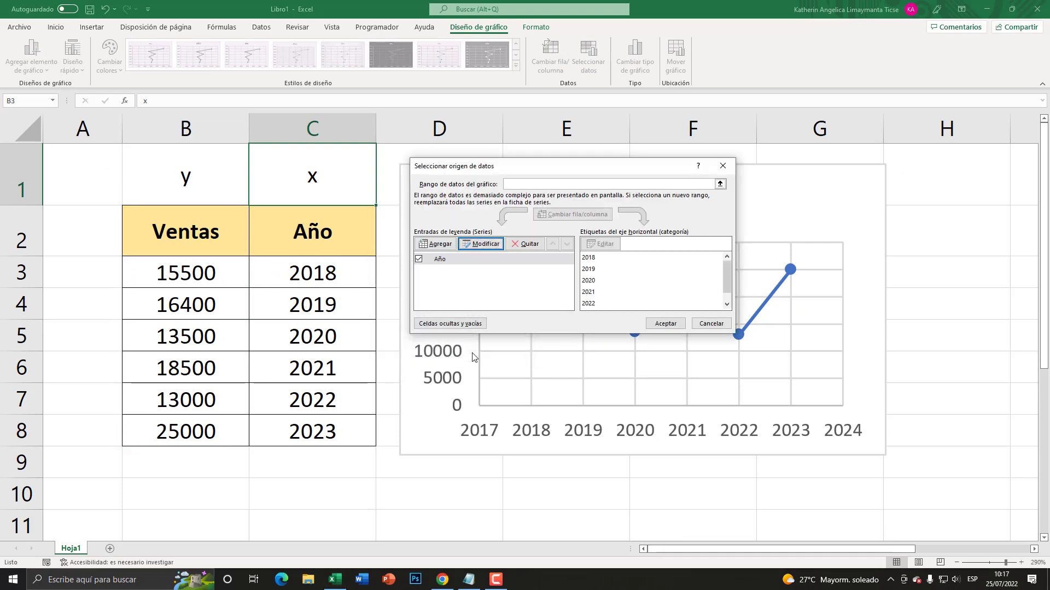
{"action": "left_click", "coordinate": [664, 323]}
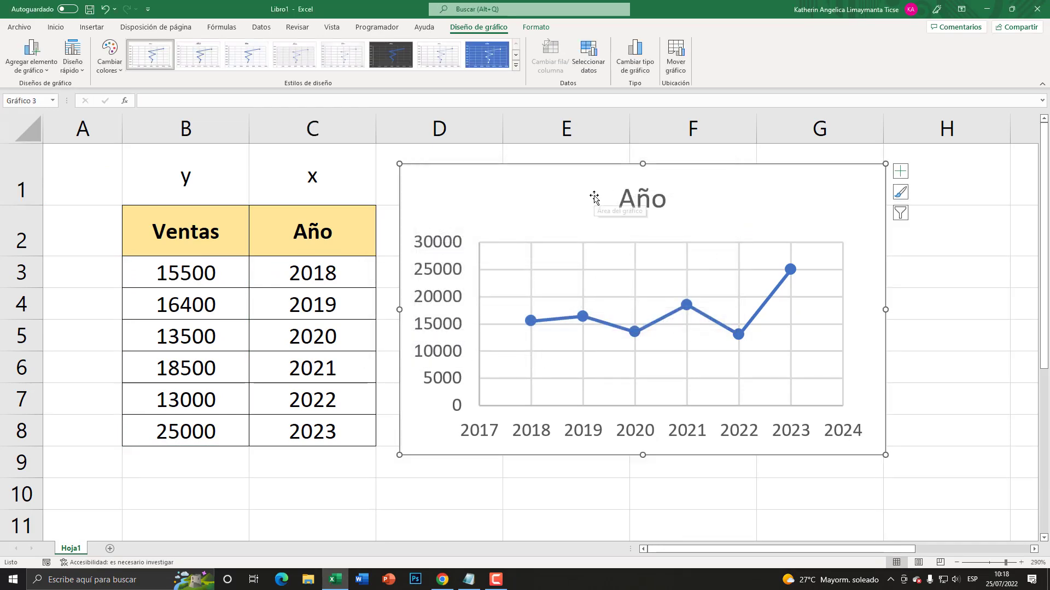
Apply the blue chart style with white line and markers, and move the chart slightly lower.
{"action": "left_click", "coordinate": [585, 428]}
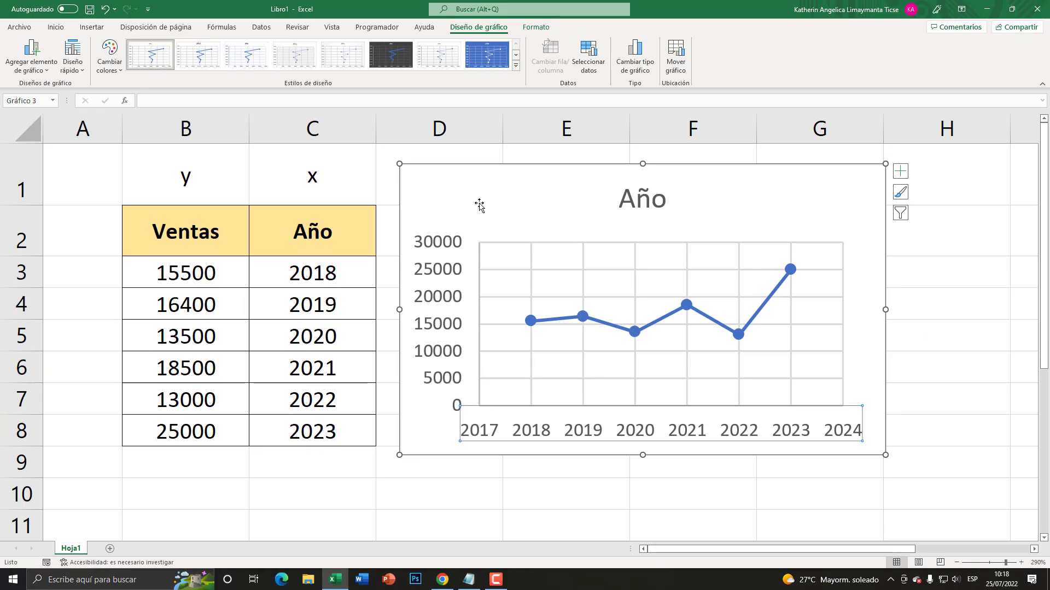
{"action": "left_click", "coordinate": [479, 199]}
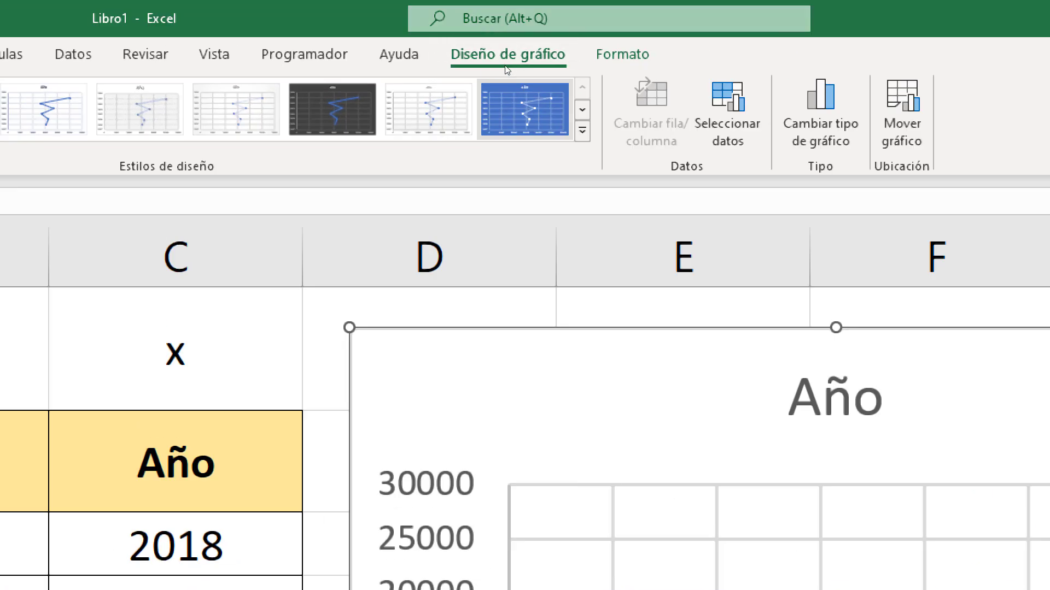
{"action": "left_click", "coordinate": [516, 65]}
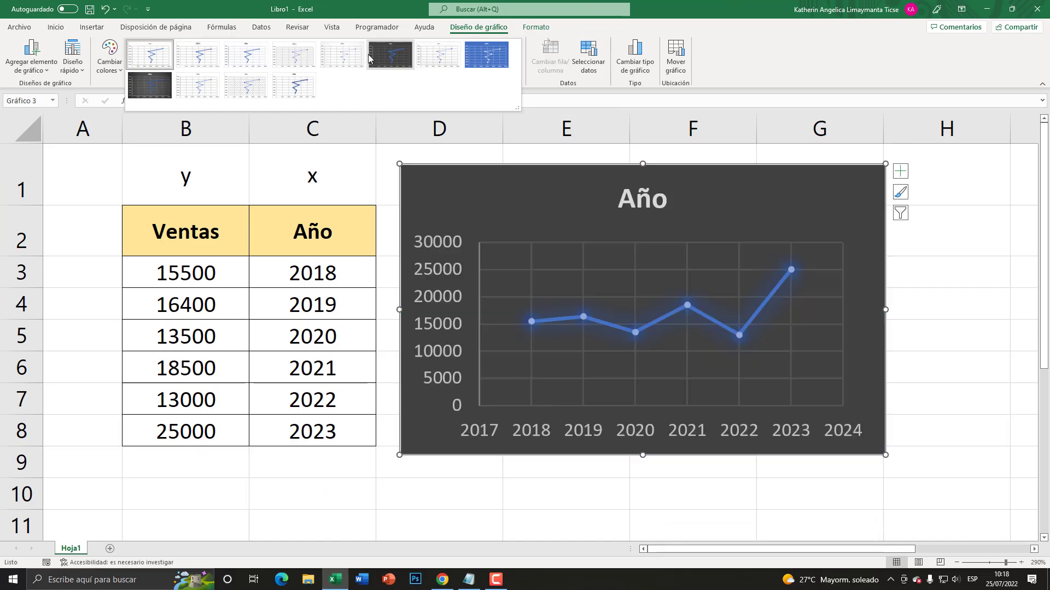
{"action": "left_click", "coordinate": [469, 59]}
{"action": "left_click_drag", "start_coordinate": [522, 166], "coordinate": [519, 204]}
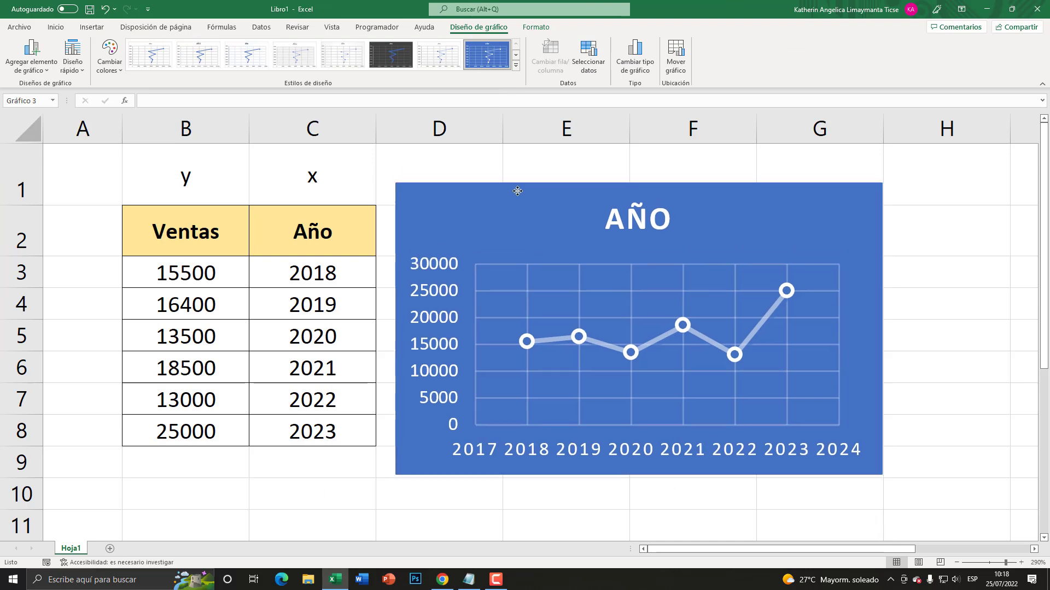